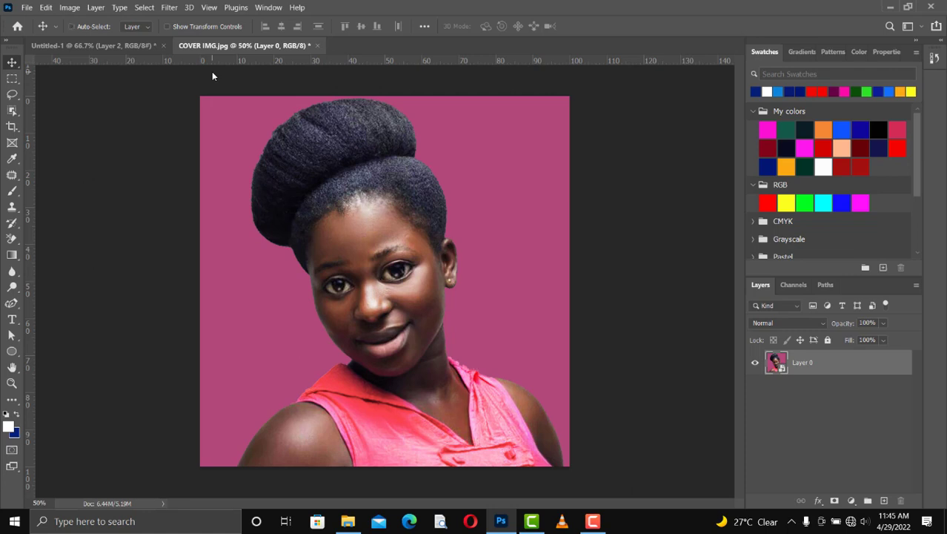
key("ctrl+plus")
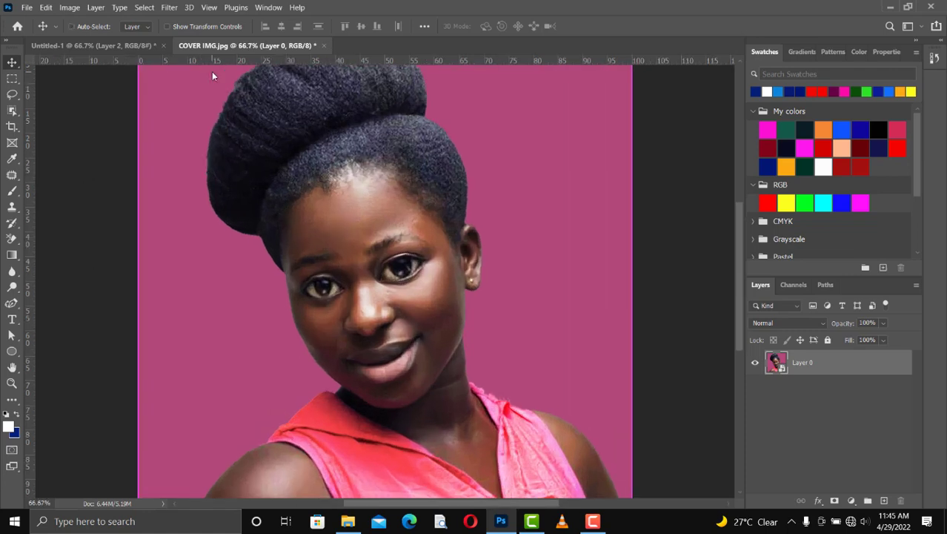
key("ctrl+plus")
key("ctrl+plus")
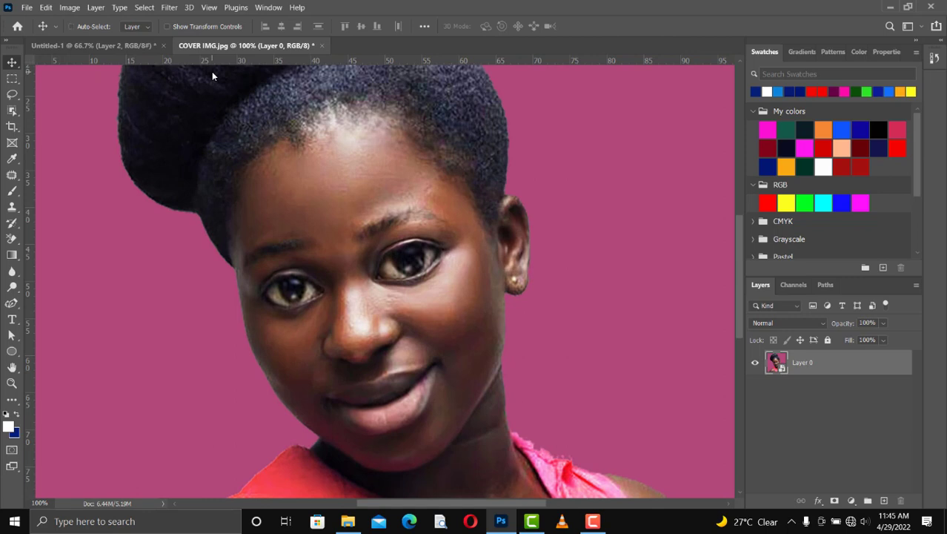
key("ctrl+minus")
key("ctrl+minus")
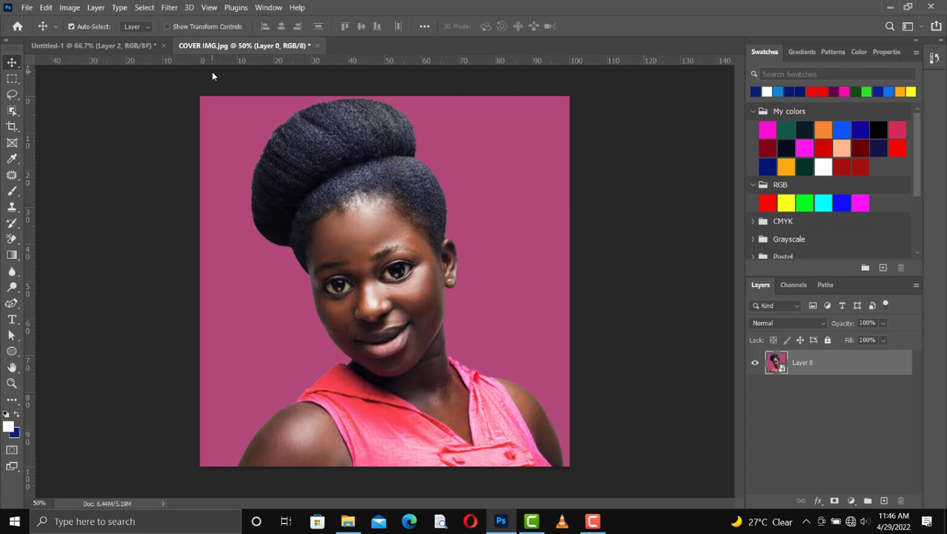
- Select Layer 0 and open it in the Liquify filter with the Bloat tool active
left_click(698, 272)
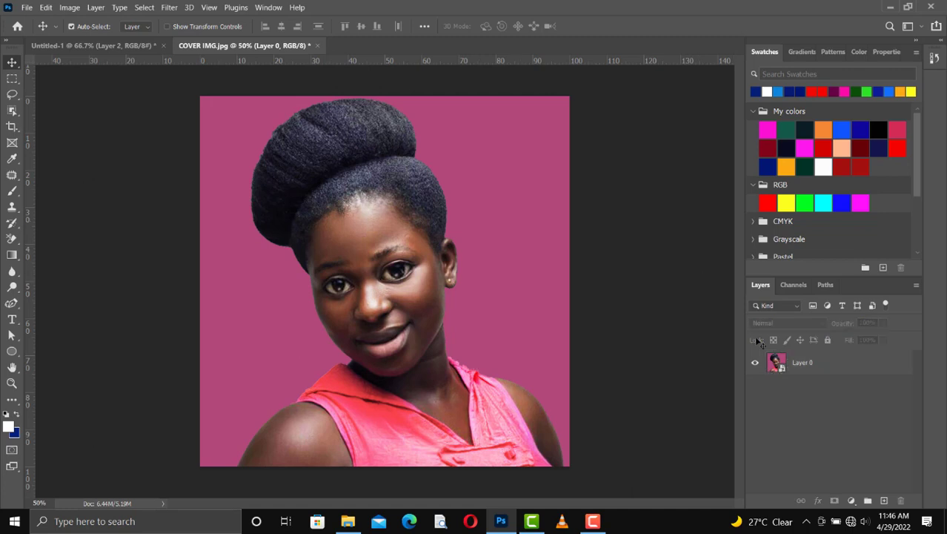
left_click(796, 369)
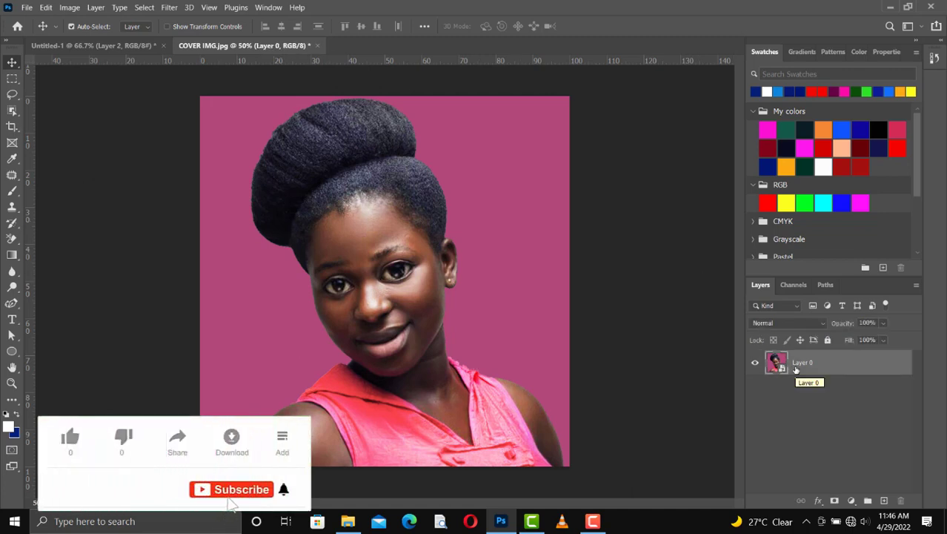
right_click(796, 369)
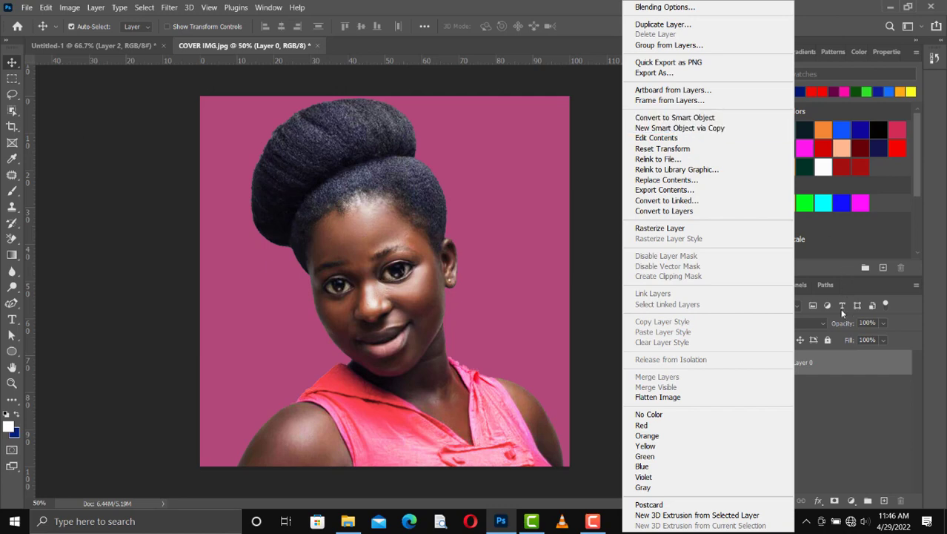
left_click(840, 363)
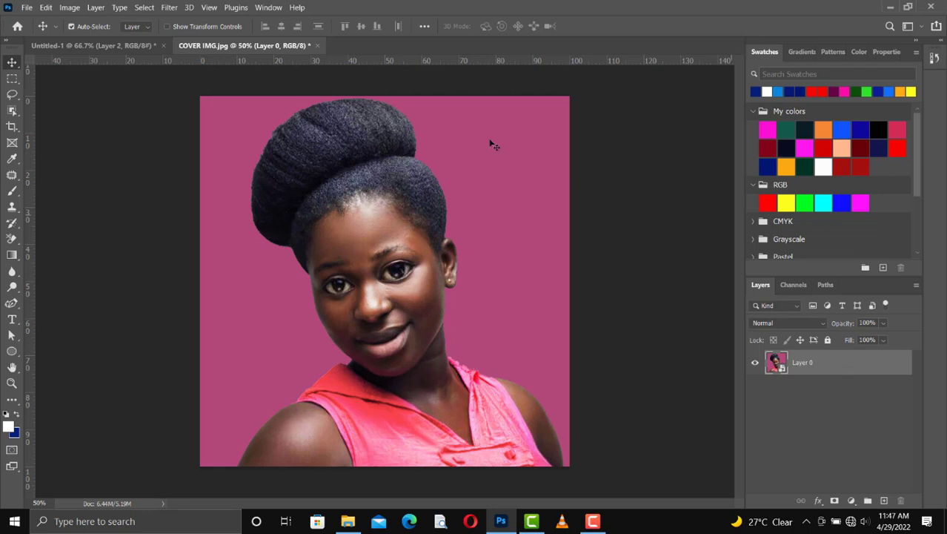
left_click(168, 7)
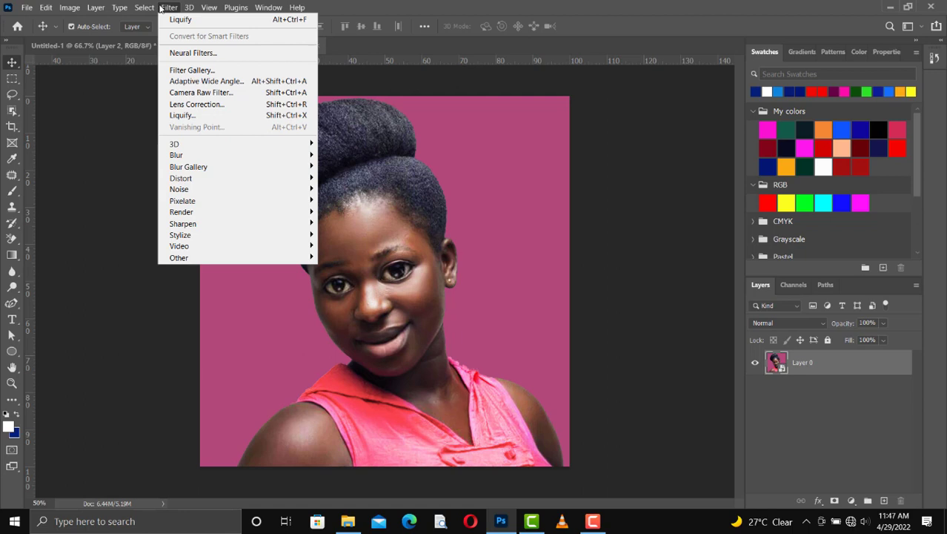
left_click(189, 117)
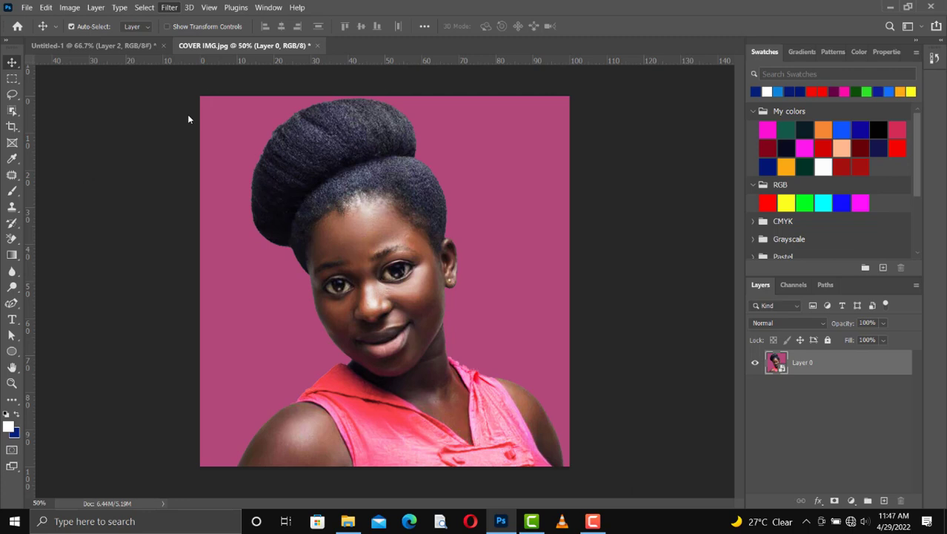
key("ctrl+shift+x")
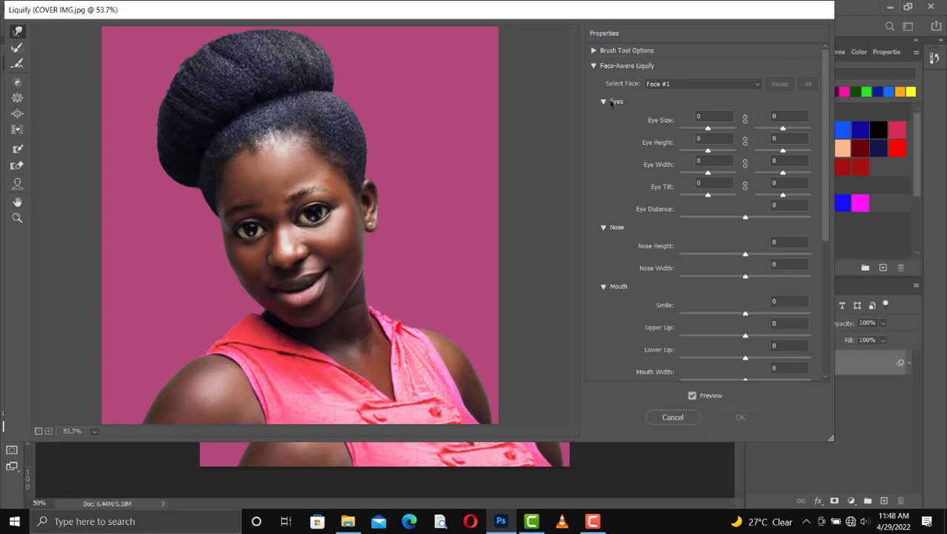
key("b")
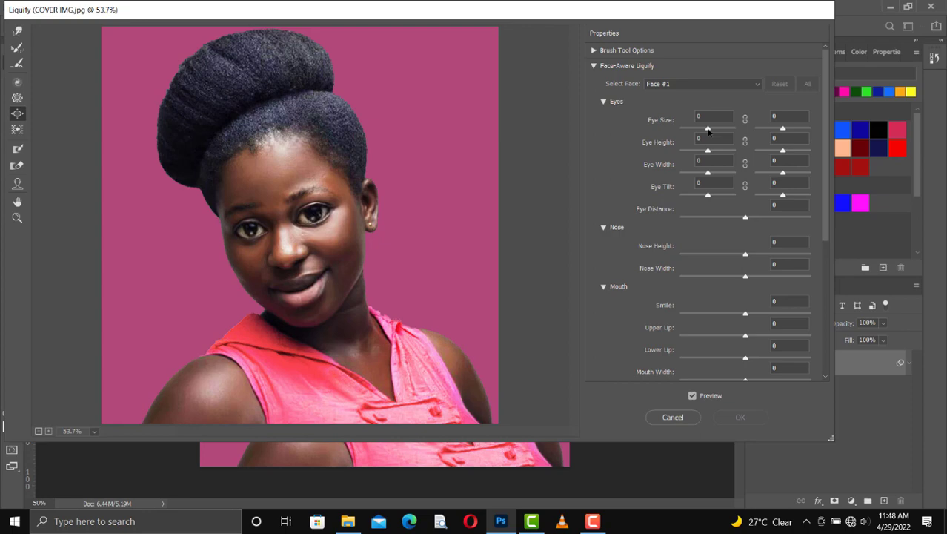
- Set the Eye Size of both the left and right eye to -100 in Face-Aware Liquify
left_click_drag(708, 130, 730, 133)
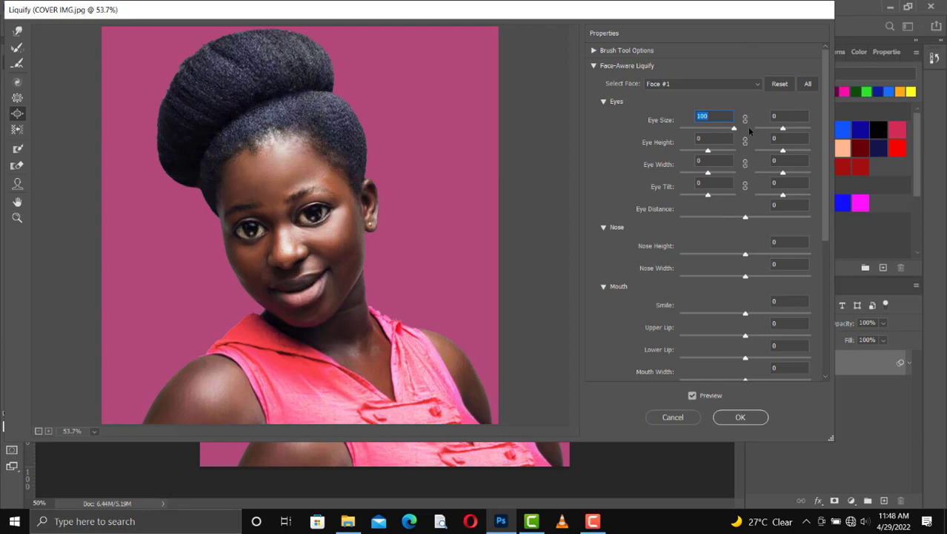
type("0")
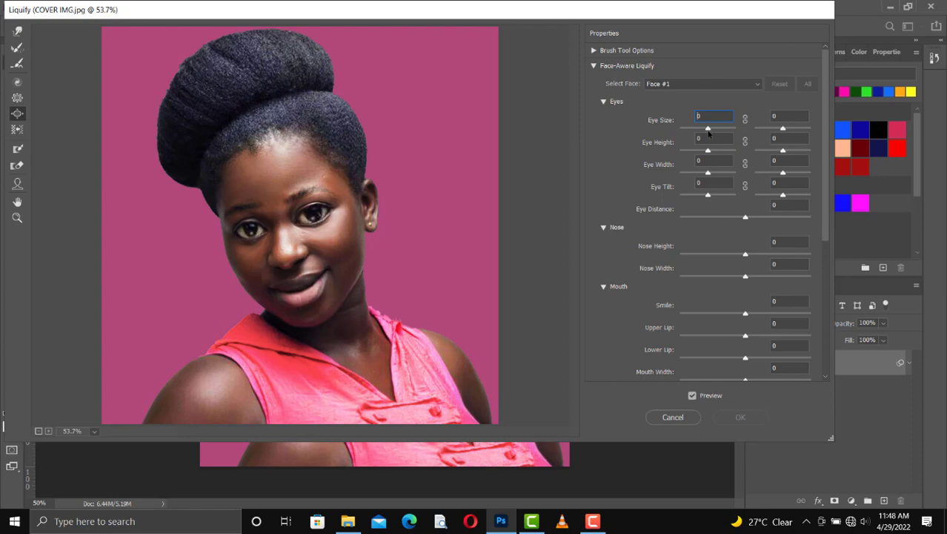
left_click_drag(708, 129, 679, 130)
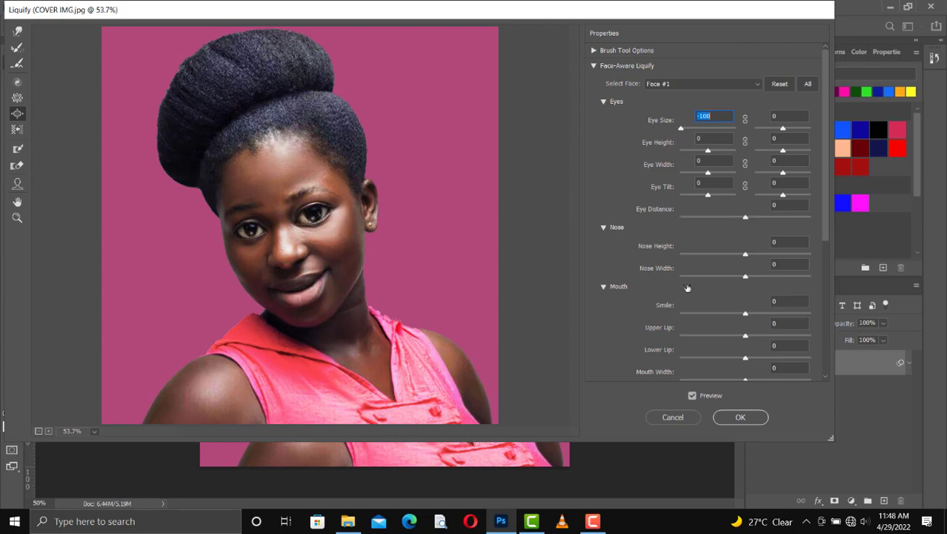
left_click(692, 395)
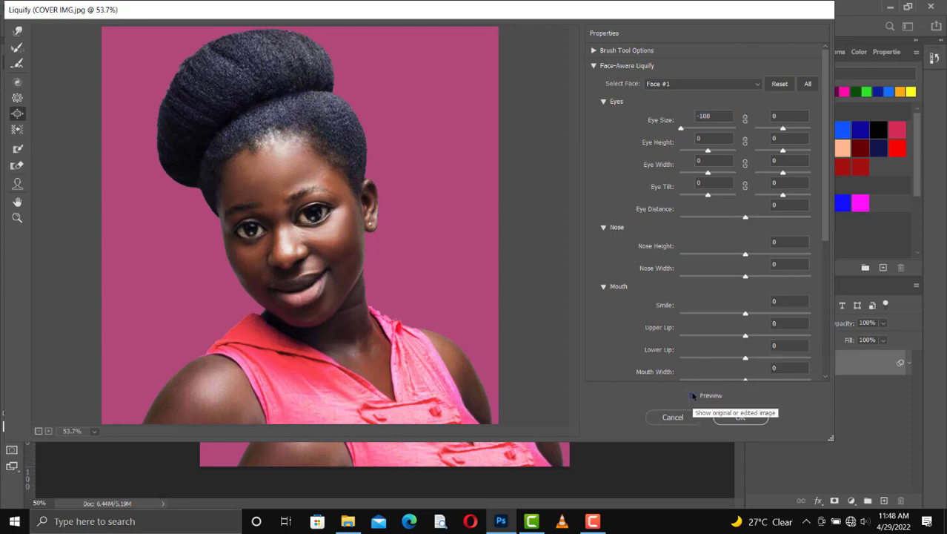
left_click(692, 395)
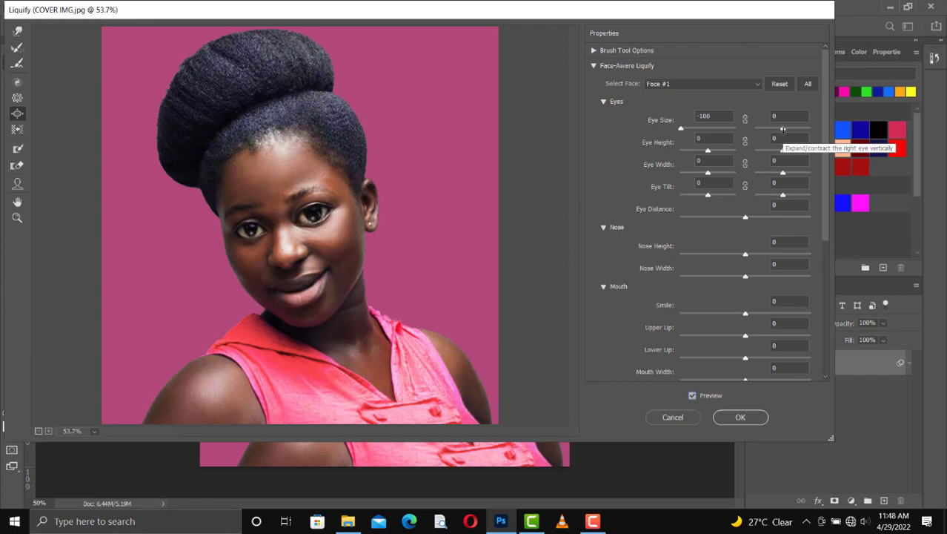
left_click_drag(783, 129, 754, 134)
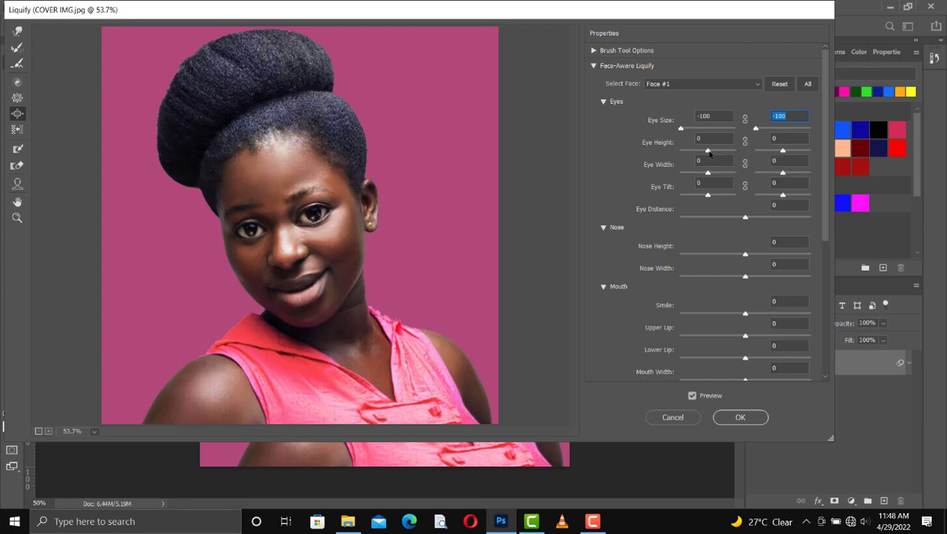
- Set Eye Height and Eye Width to -100 for both the left and right eye
left_click_drag(709, 152, 678, 157)
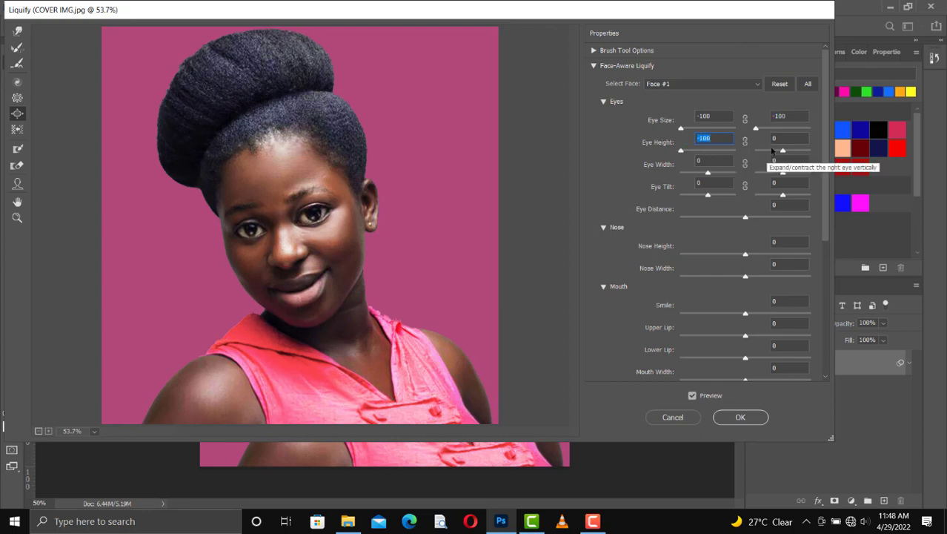
left_click_drag(783, 151, 755, 153)
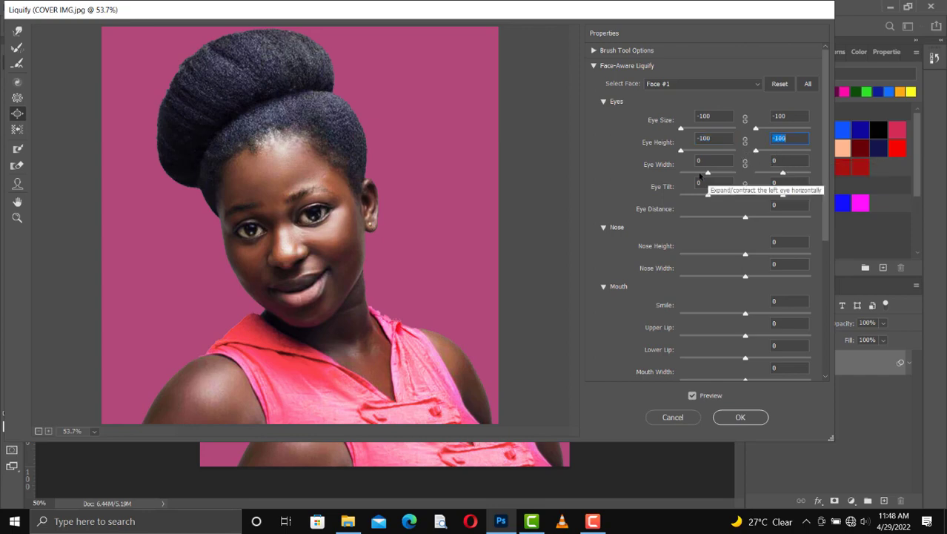
left_click_drag(708, 174, 683, 176)
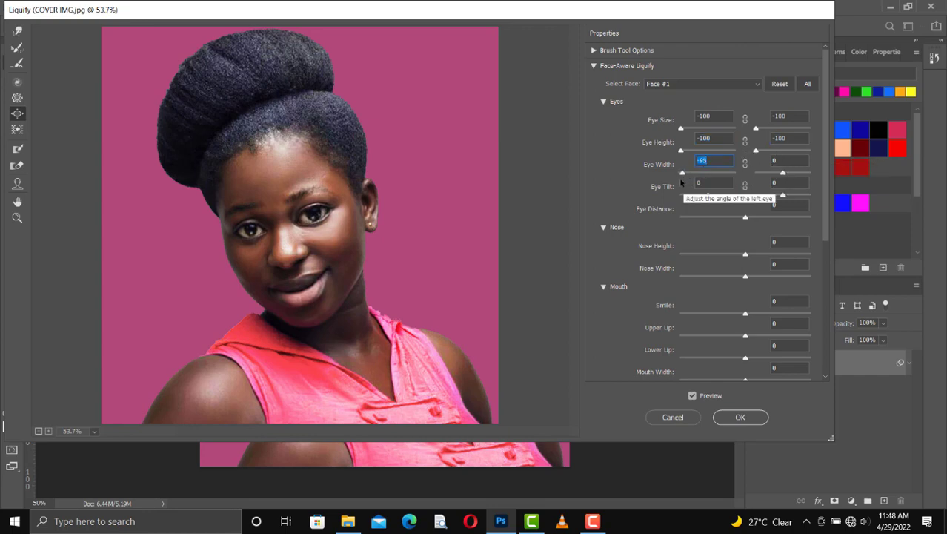
left_click_drag(783, 173, 751, 175)
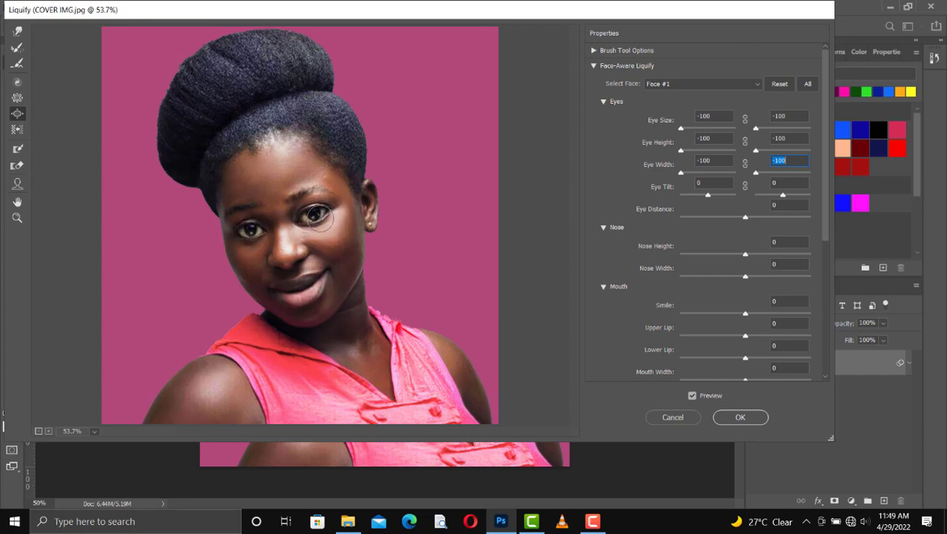
- Set the Eye Tilt to -50 for both the left and right eye
left_click(699, 184)
double_click(699, 184)
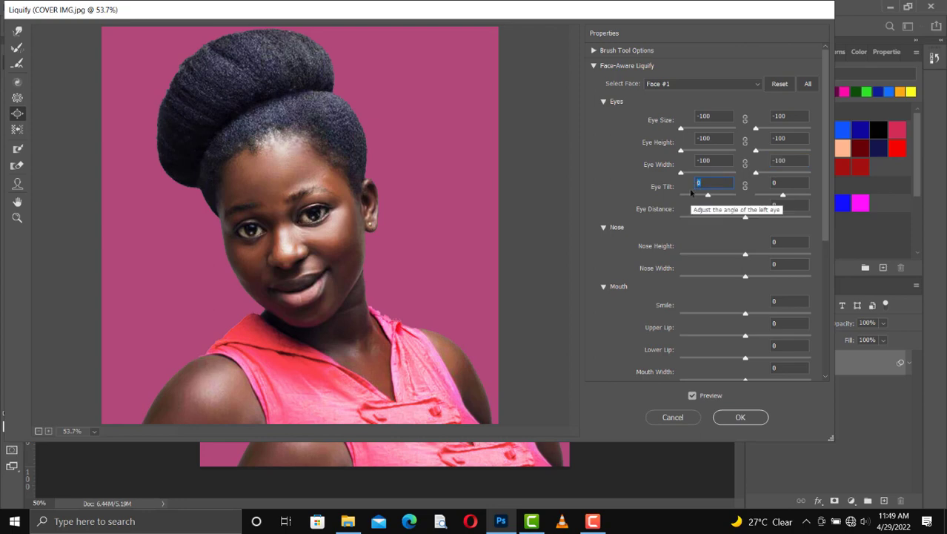
type("-50")
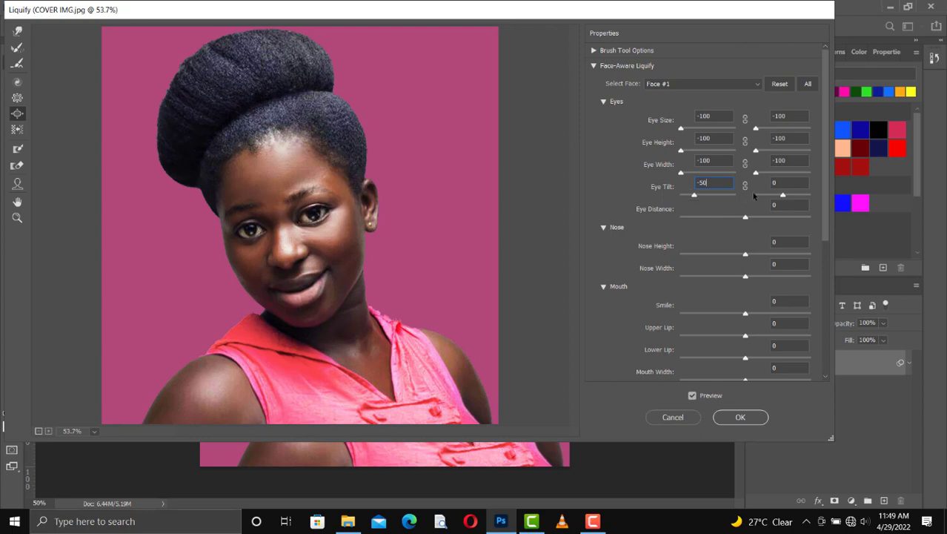
left_click(775, 182)
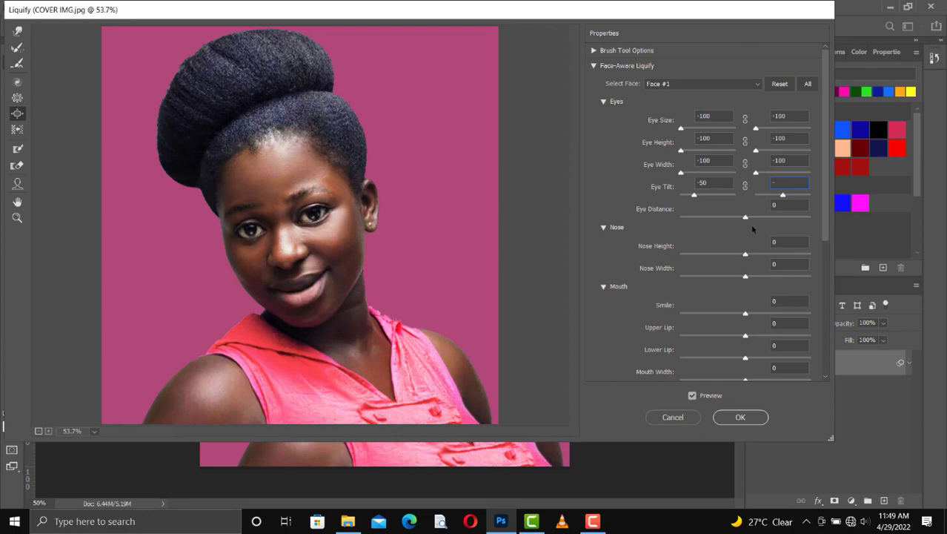
type("50")
- Collapse the eye settings and set Nose Height, Nose Width, Smile and Upper Lip each to -100
left_click(604, 102)
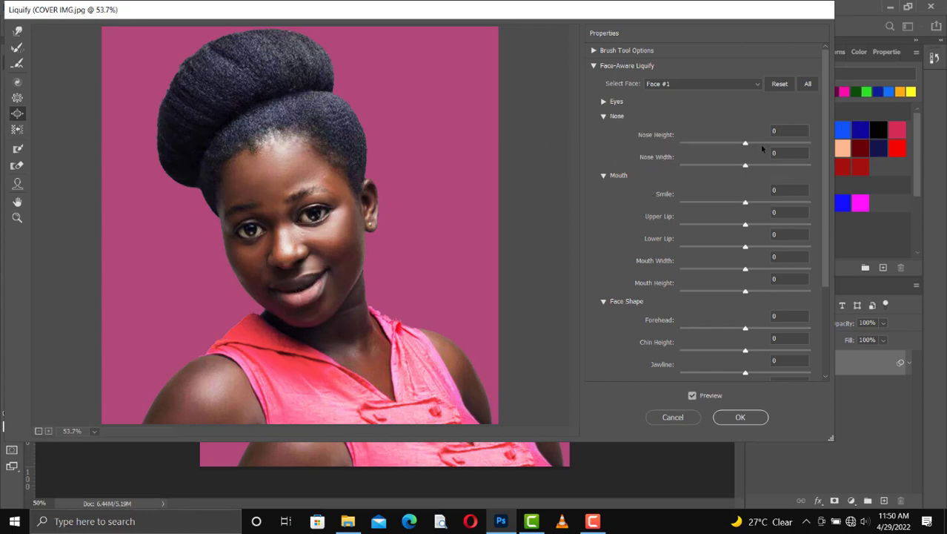
left_click_drag(745, 143, 654, 156)
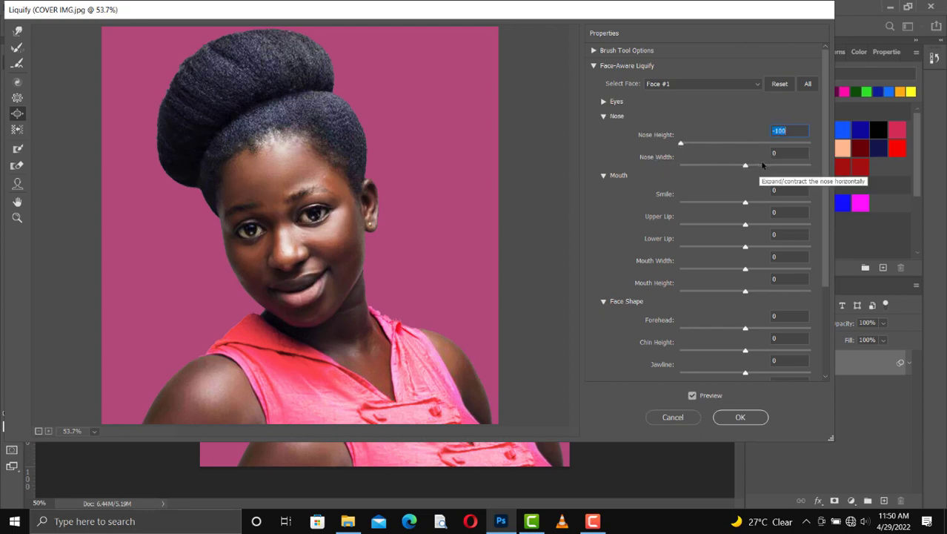
left_click(746, 166)
left_click_drag(746, 166, 660, 179)
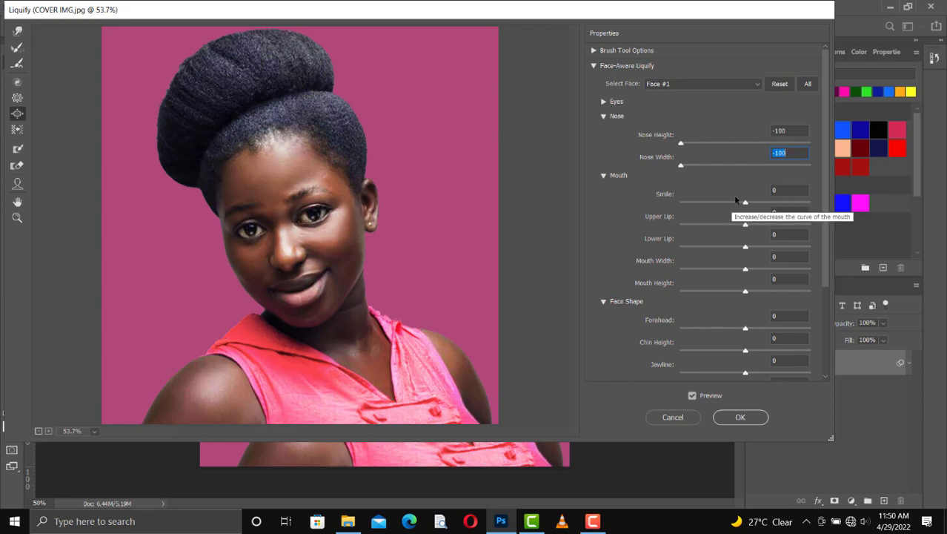
left_click_drag(745, 202, 679, 206)
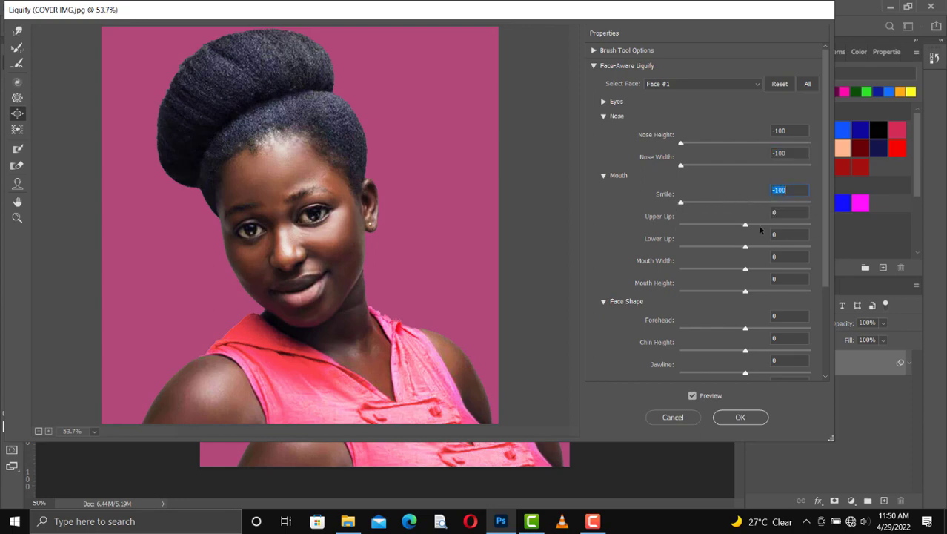
left_click_drag(746, 225, 660, 248)
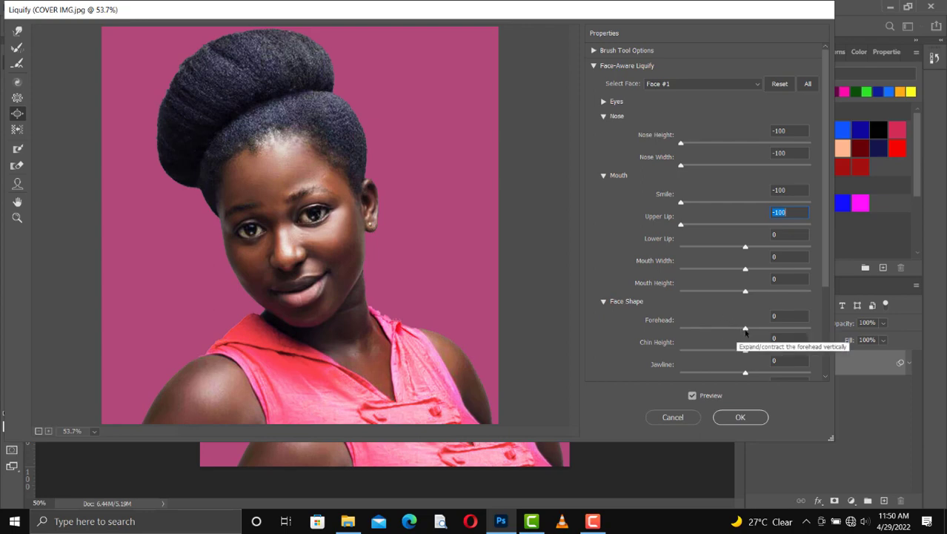
- Set the face shape's Forehead to -50, compare the edit with the original, and apply the Liquify filter
left_click(746, 330)
left_click_drag(745, 332, 713, 338)
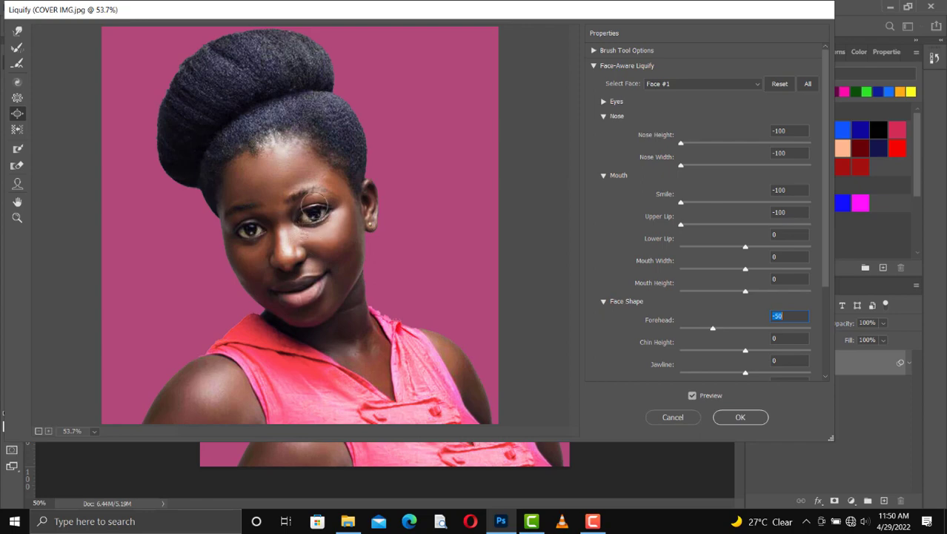
scroll(292, 236, "up", 4, "alt")
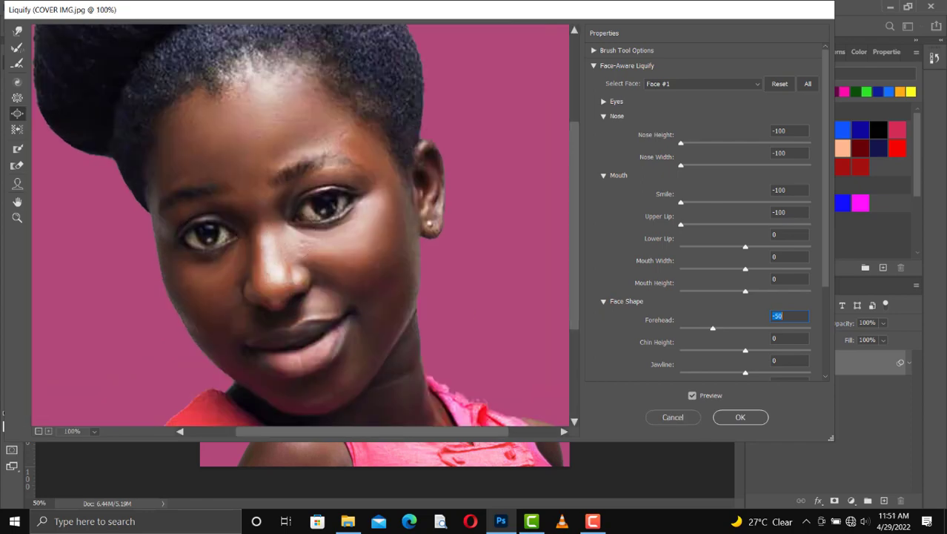
scroll(293, 235, "down", 2, "alt")
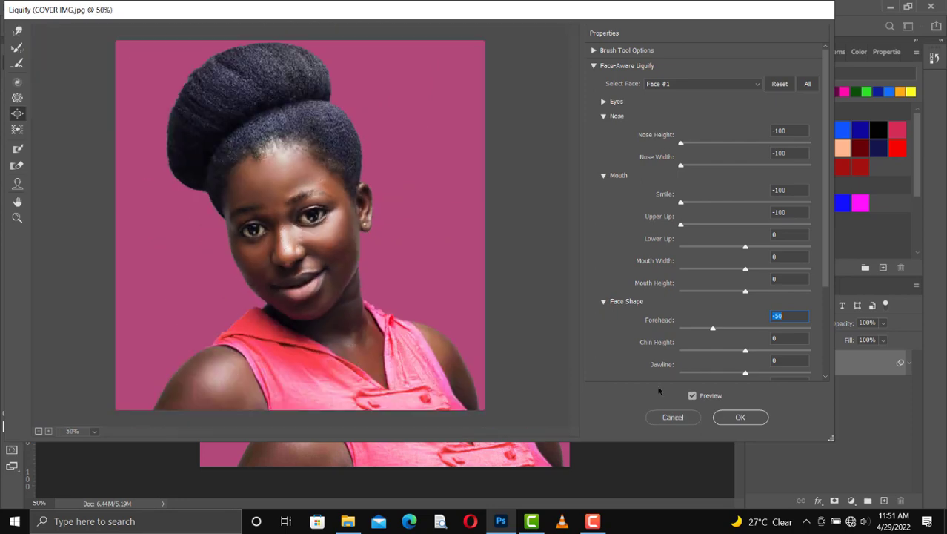
left_click(692, 396)
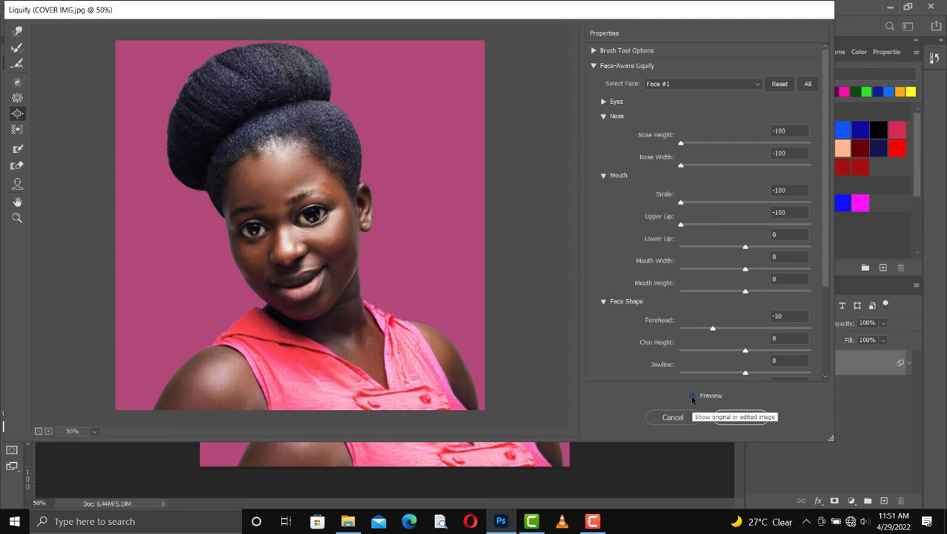
left_click(692, 397)
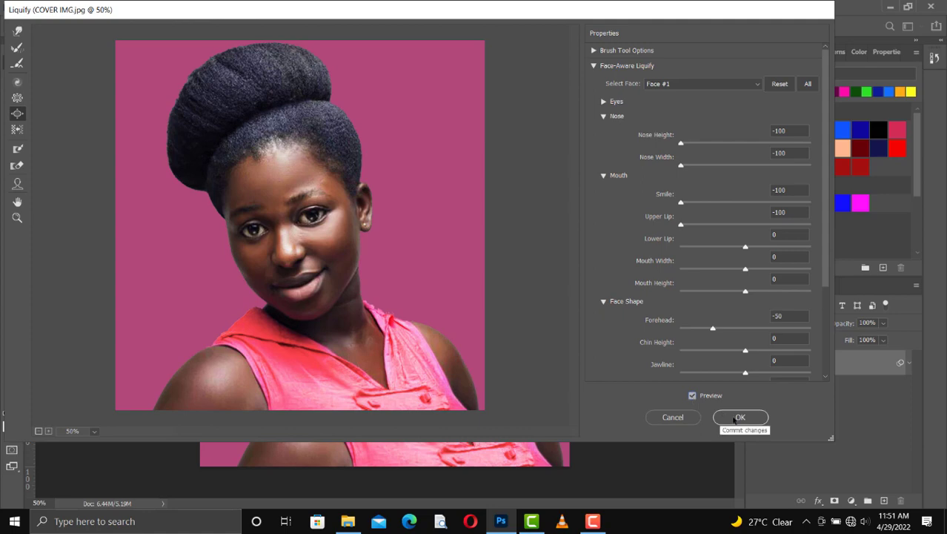
left_click(739, 417)
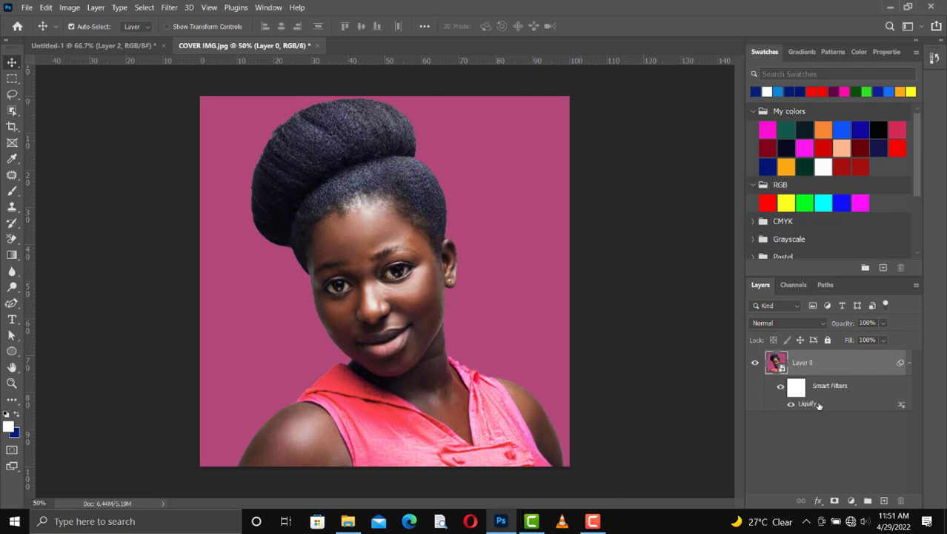
- Convert Layer 0 with its Liquify smart filter into a new Smart Object and start the Liquify filter on it with the Bloat tool
right_click(816, 366)
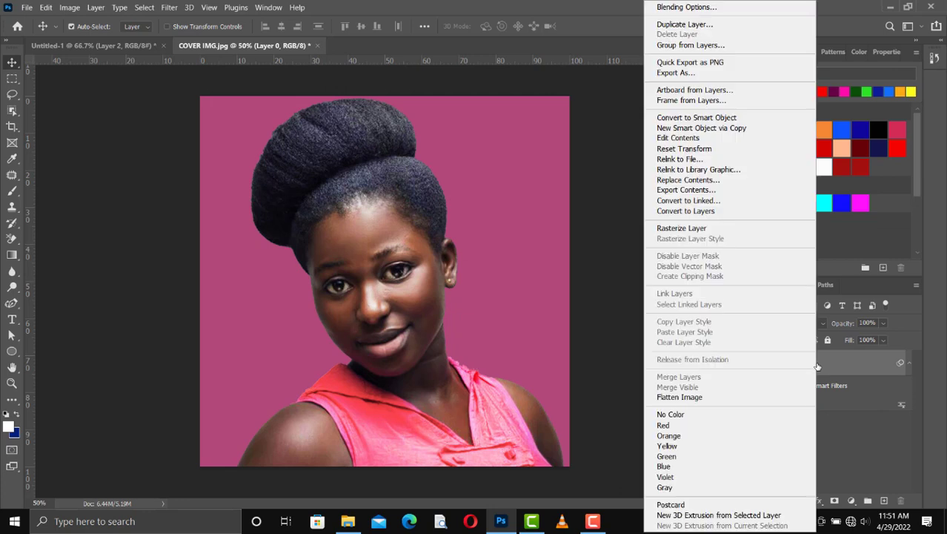
left_click(712, 120)
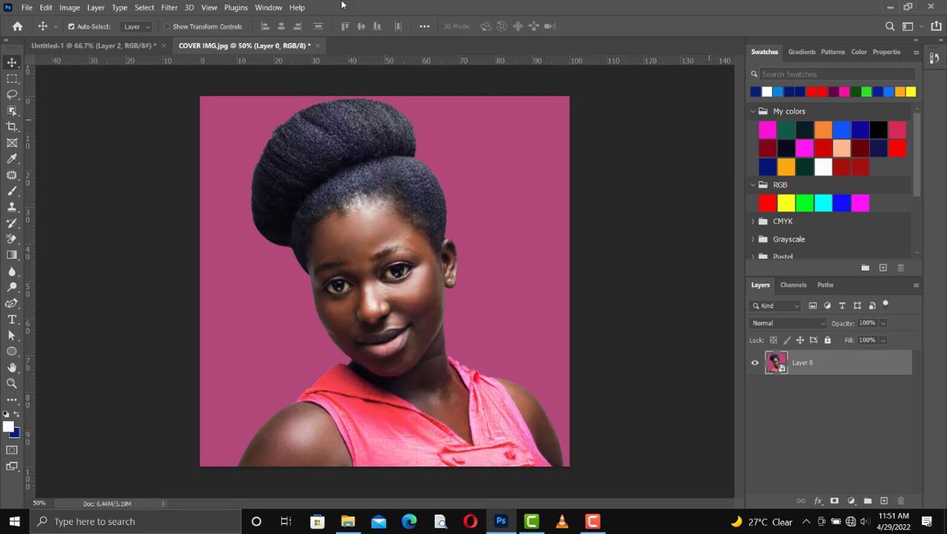
left_click(165, 8)
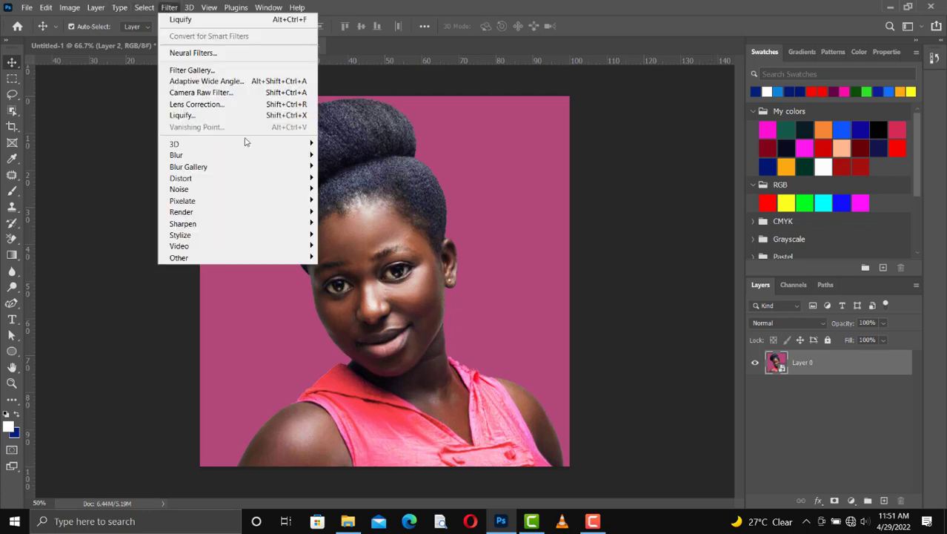
left_click(211, 116)
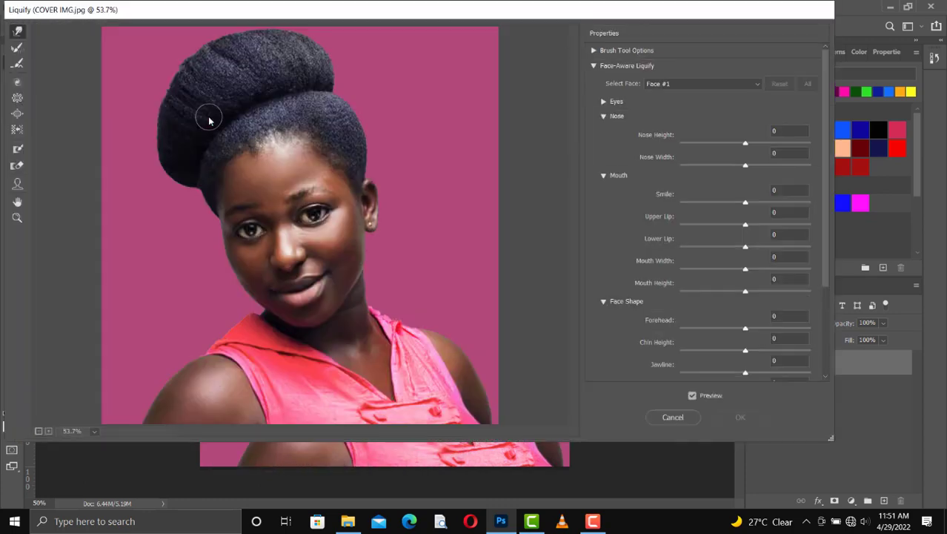
key("b")
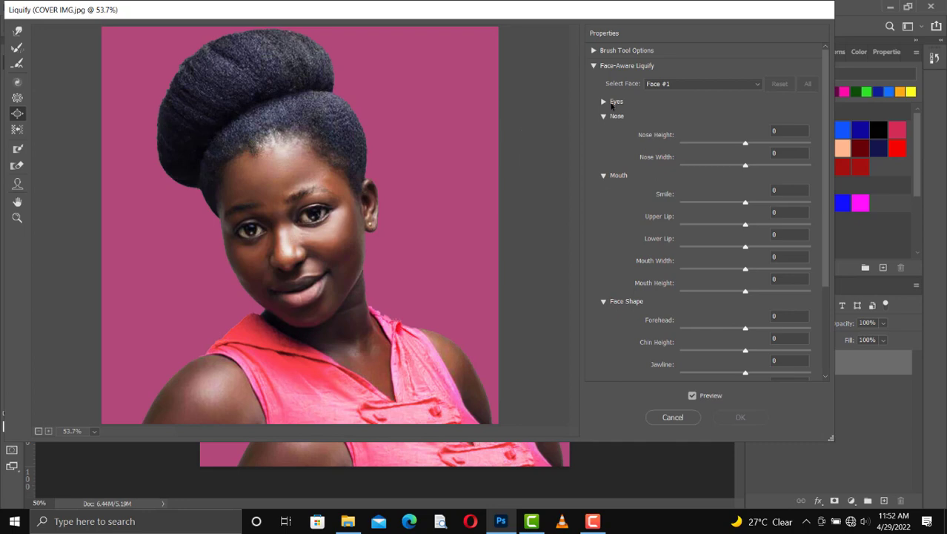
- Set Eye Size, Eye Width and Eye Tilt to -100 for both eyes, set the left Eye Height to -100, and apply the filter
left_click(604, 101)
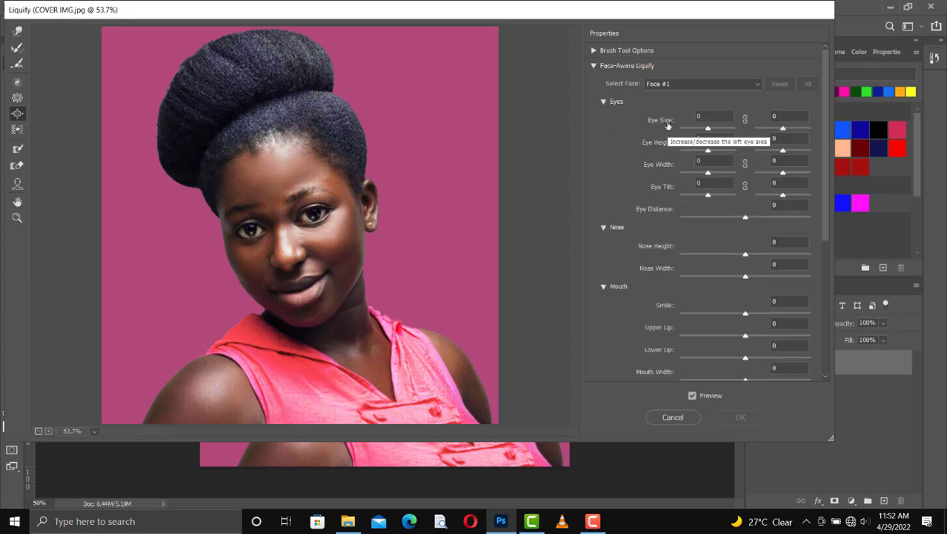
left_click_drag(709, 129, 690, 134)
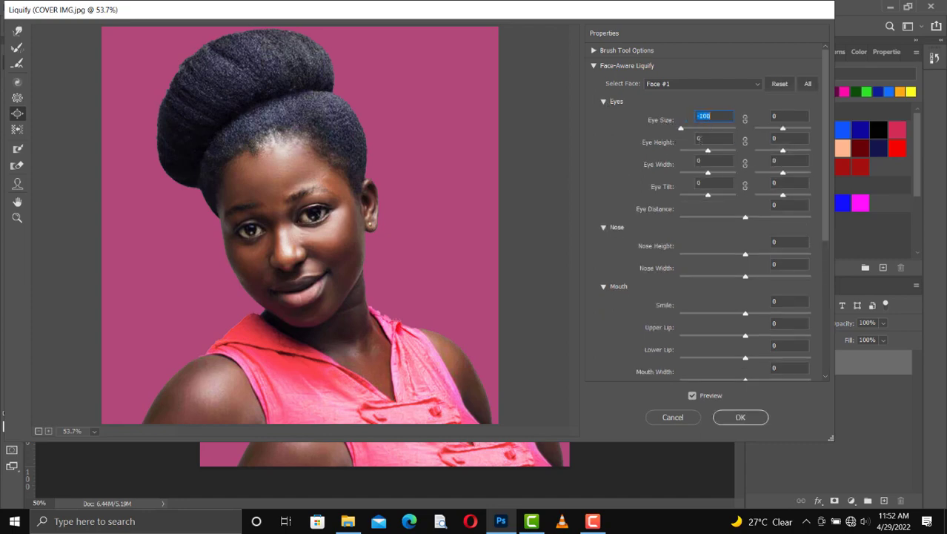
left_click_drag(783, 129, 674, 181)
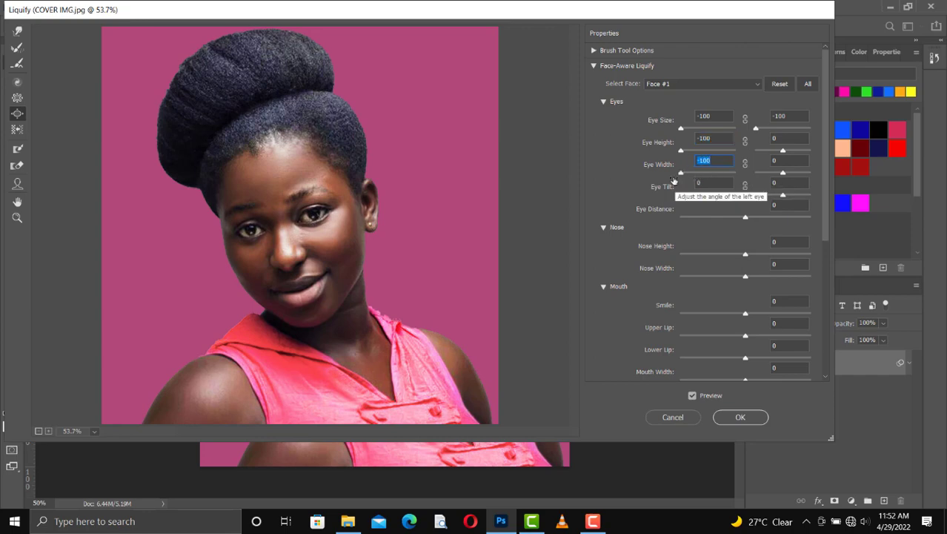
left_click_drag(783, 174, 679, 196)
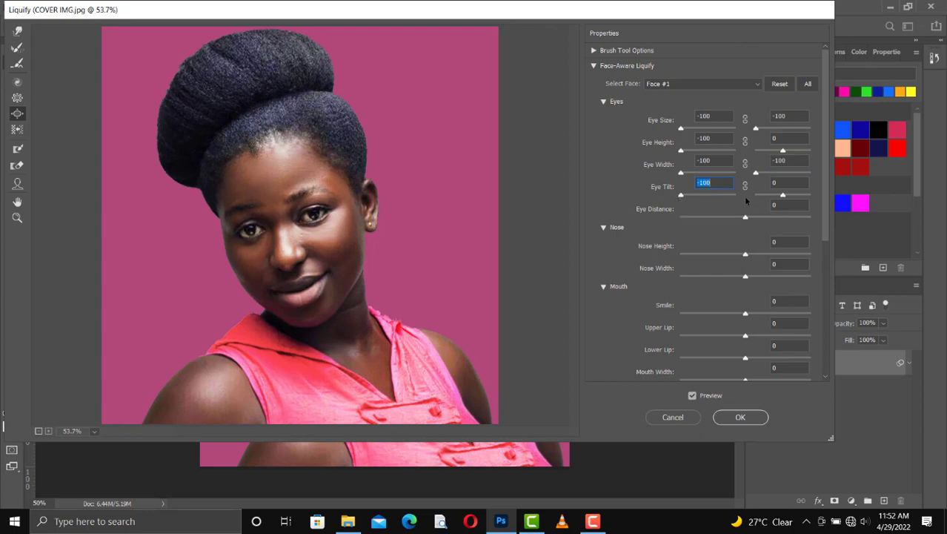
left_click_drag(783, 194, 752, 197)
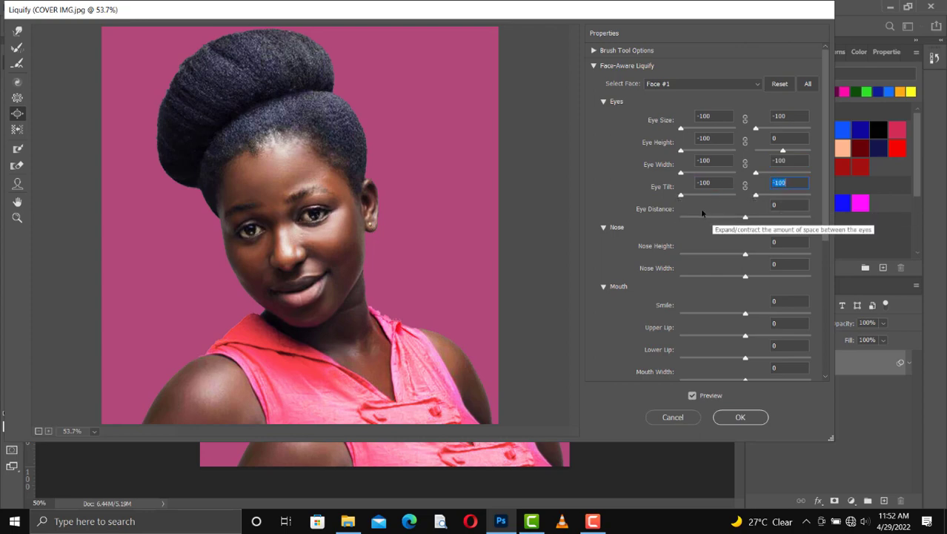
left_click(730, 419)
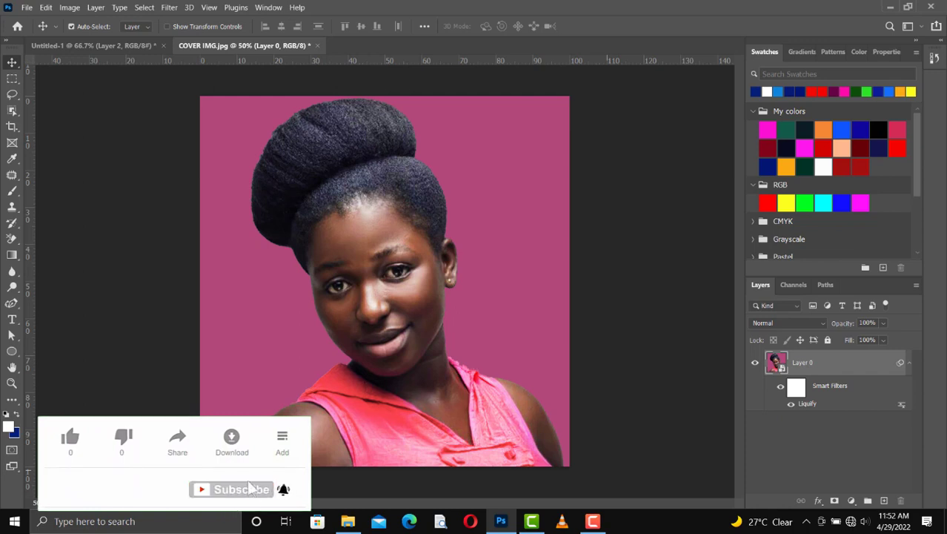
- Open the Layer 0 image from the Desktop folder as a separate document and add an empty layer to COVER IMG.jpg
left_click(349, 521)
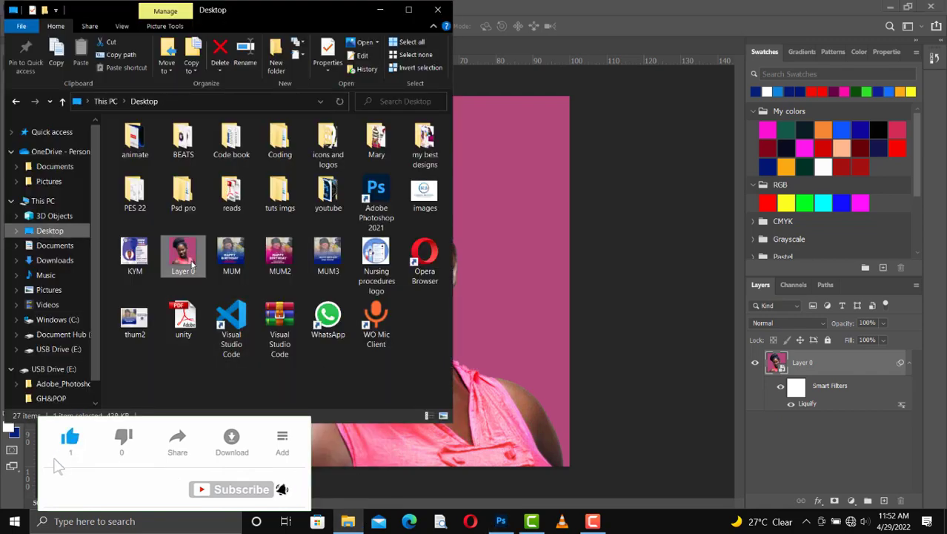
left_click_drag(192, 263, 787, 434)
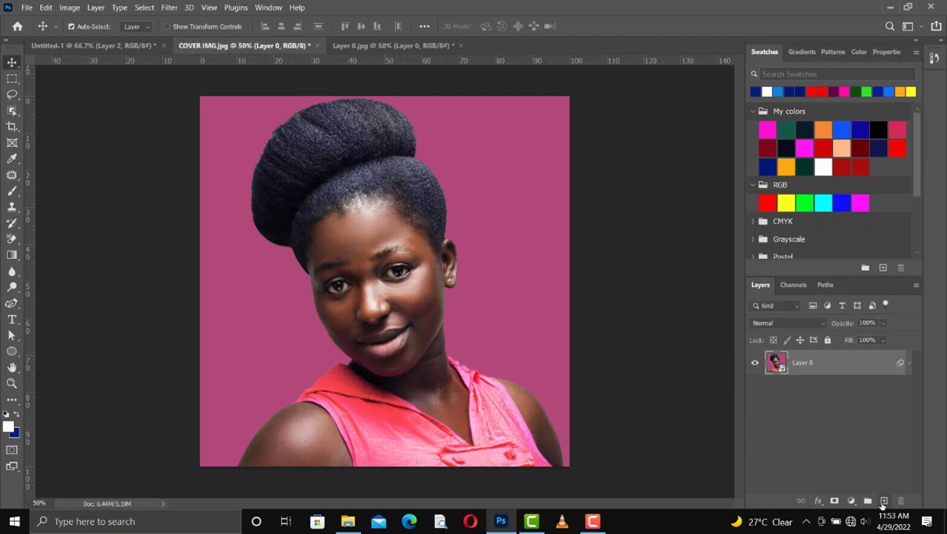
left_click(884, 502)
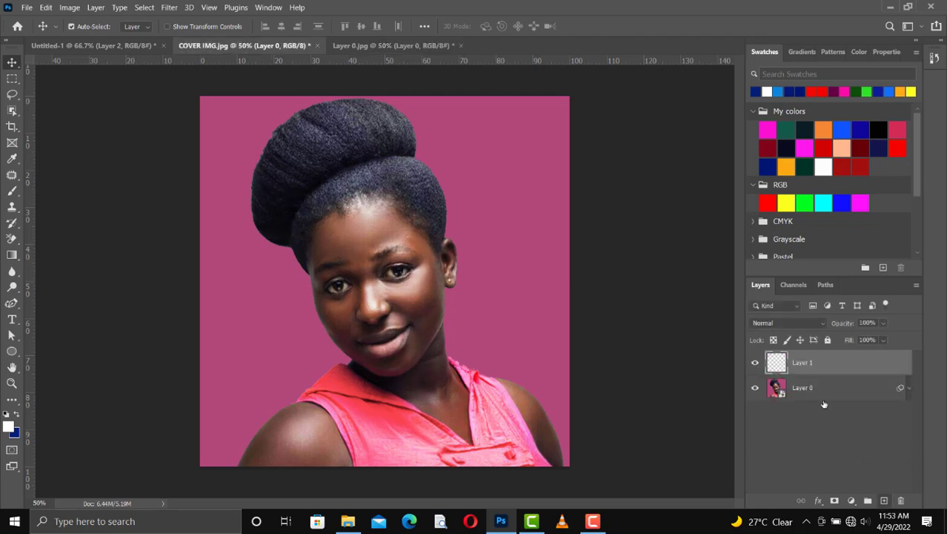
- Copy the original portrait from Layer 0.jpg into COVER IMG.jpg as a new layer above the empty one
left_click(423, 46)
key("ctrl+e")
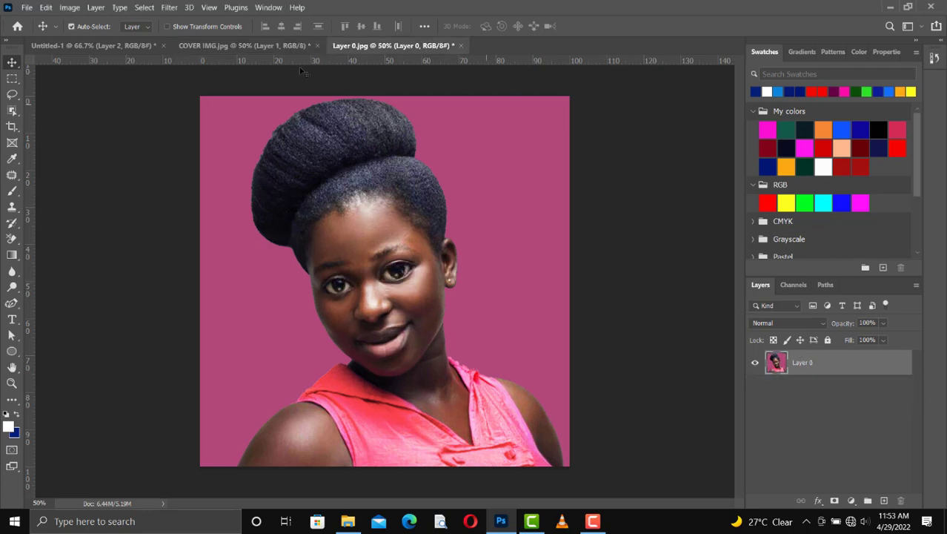
left_click(263, 47)
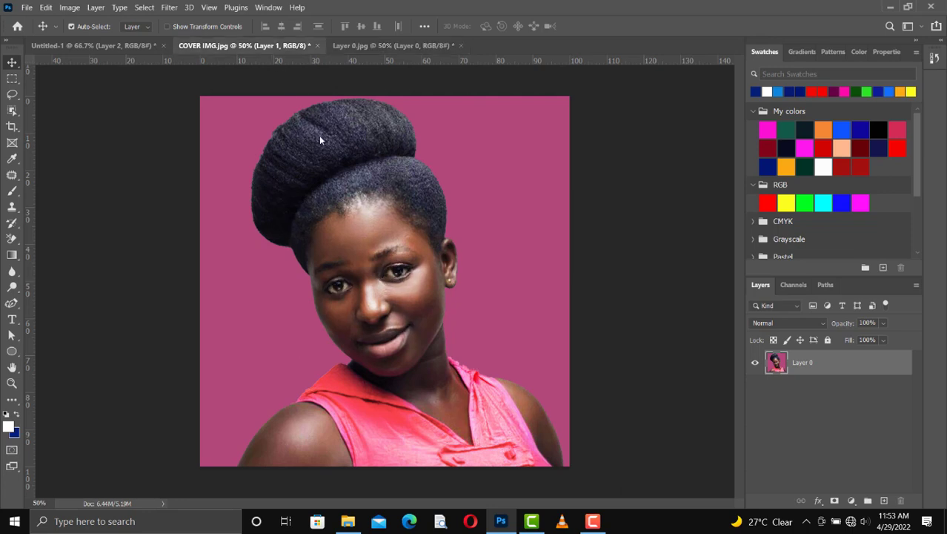
key("ctrl+z")
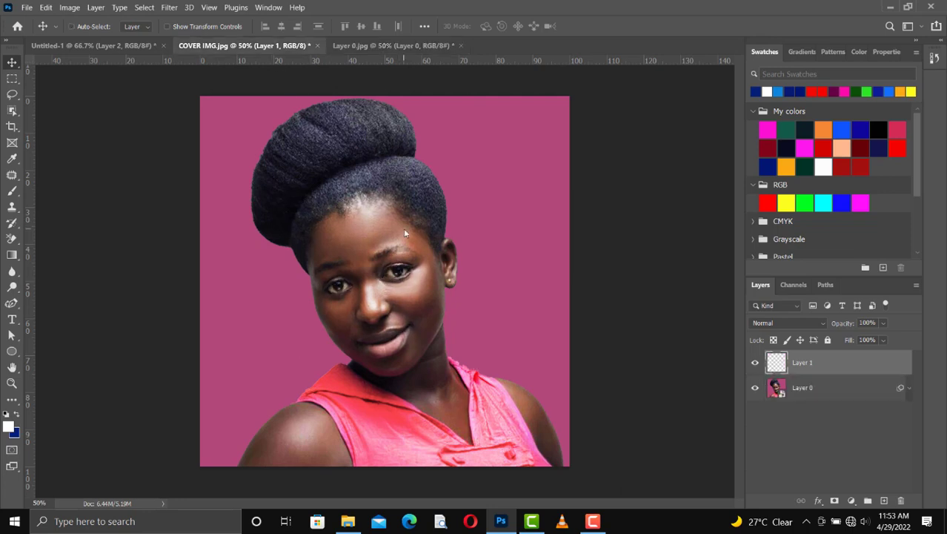
key("ctrl+shift+alt+e")
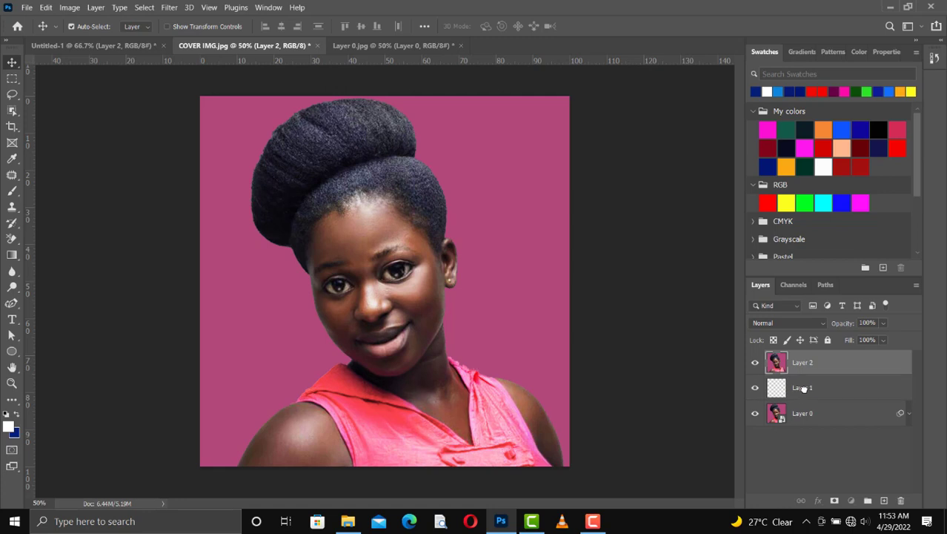
- Delete the empty layer between the two portraits and hide the original portrait layer to compare it with the liquified one
left_click(803, 389)
key("Delete")
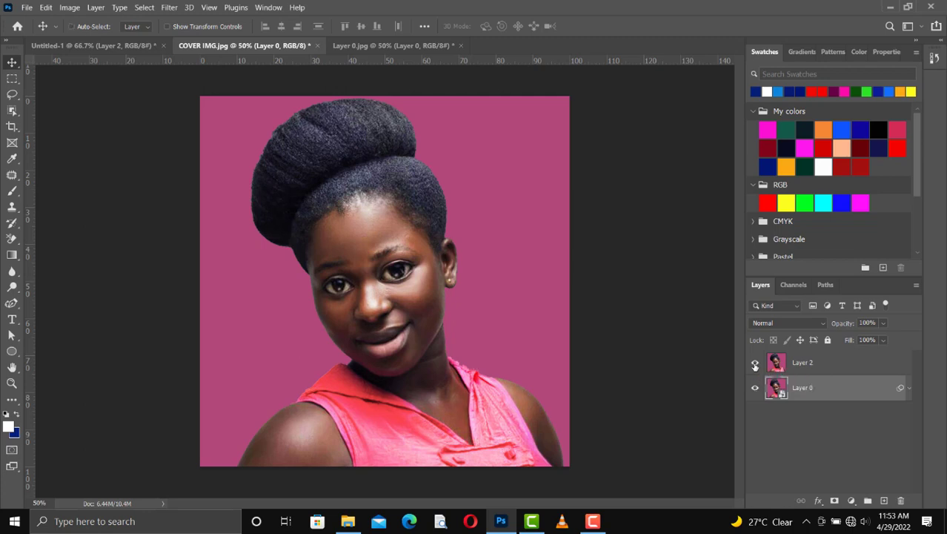
key("ctrl+plus")
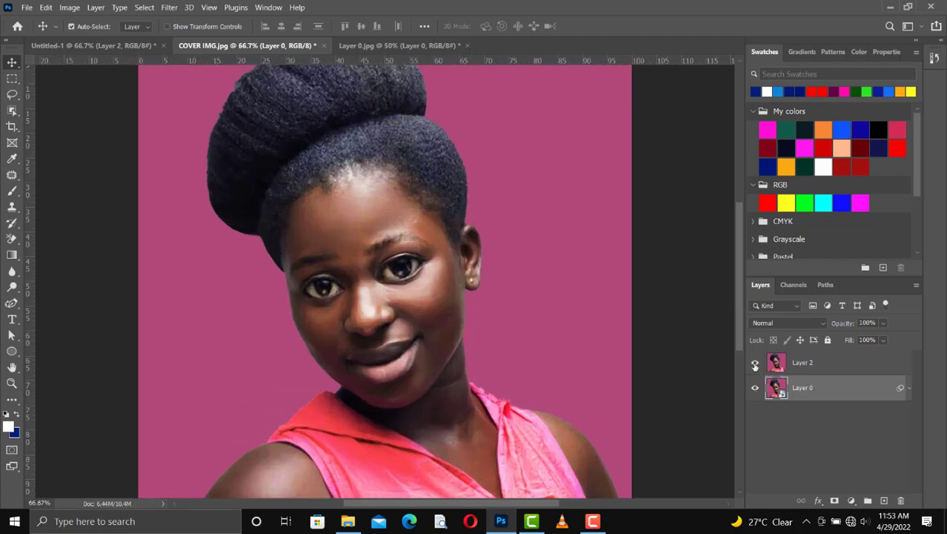
left_click(755, 362)
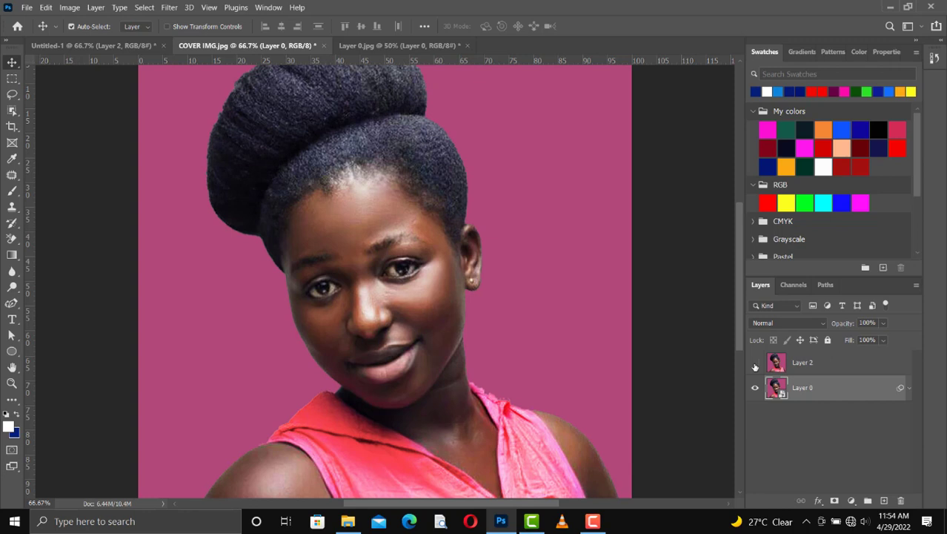
left_click(593, 521)
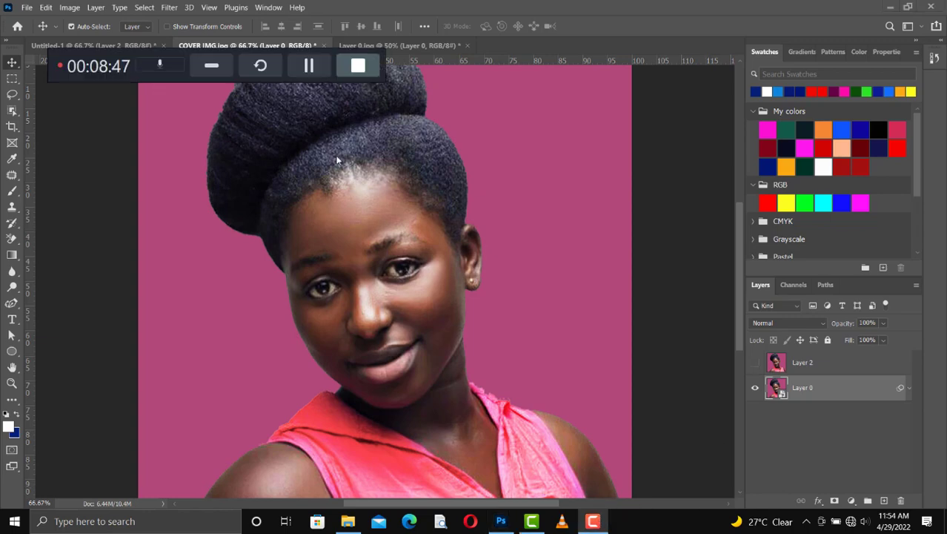